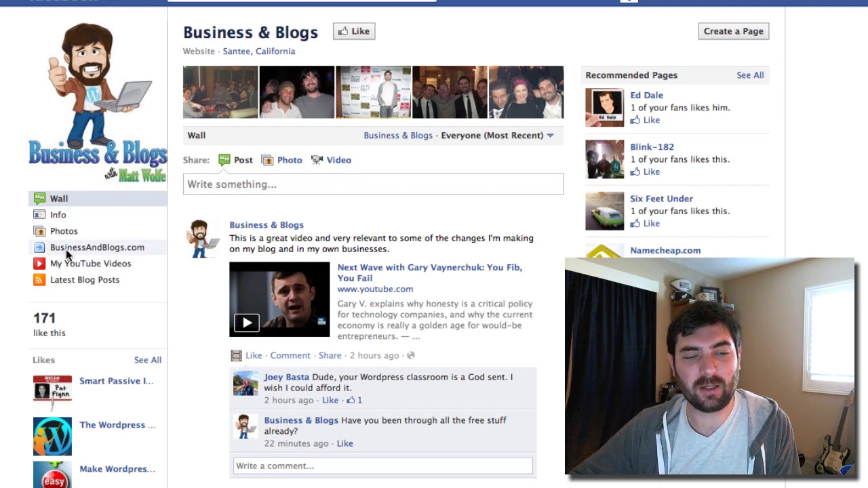
Show where the website tab leads, then switch to The WP Cash Cow page
left_click(66, 249)
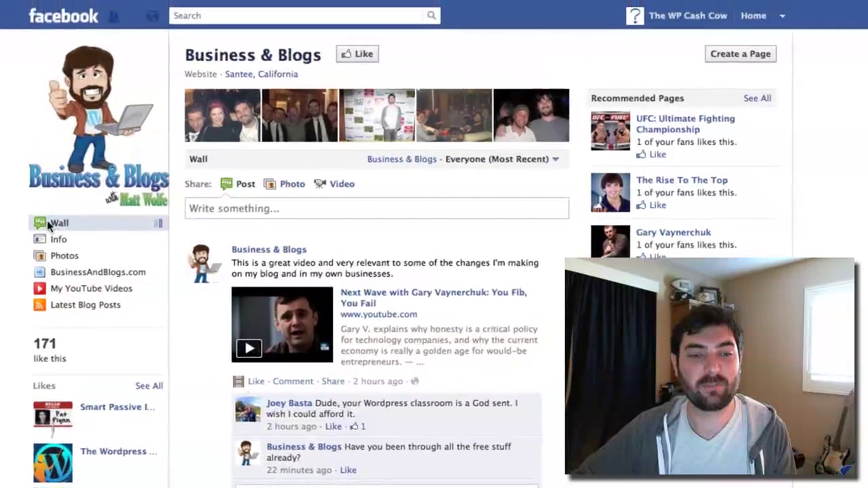
left_click(57, 226)
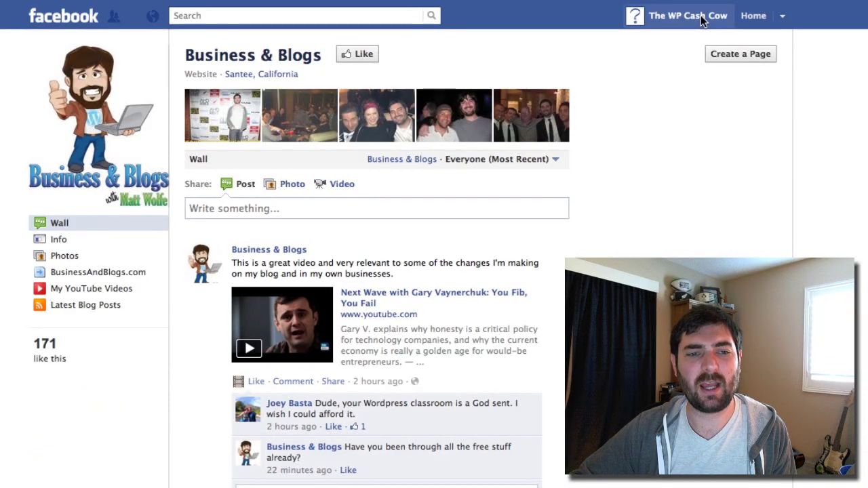
left_click(701, 18)
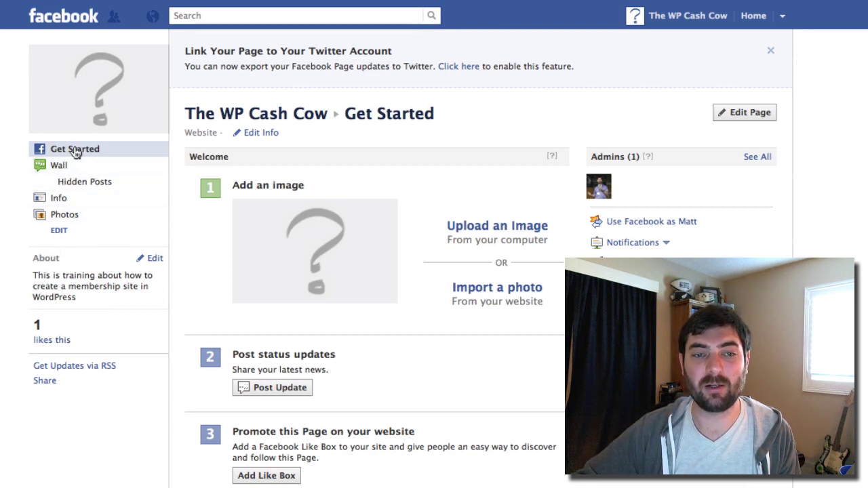
Search Facebook for 'static' and open the Static Iframe Tab app
mouse_move(140, 46)
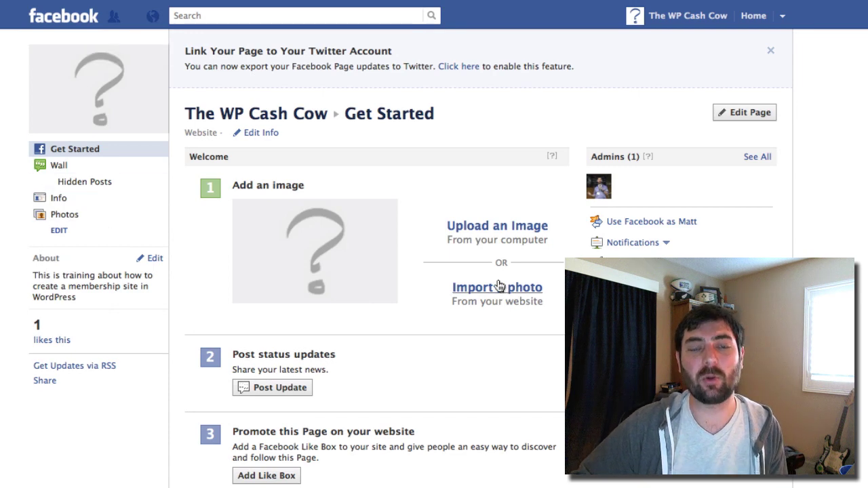
left_click(313, 16)
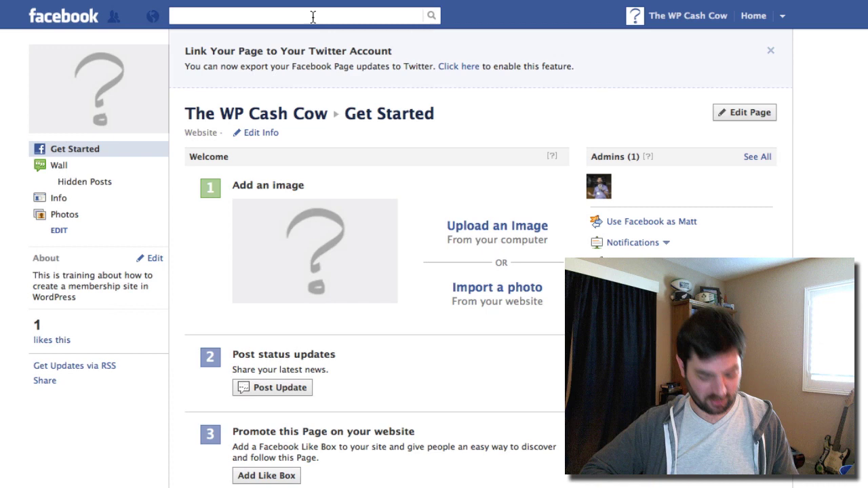
type("stat")
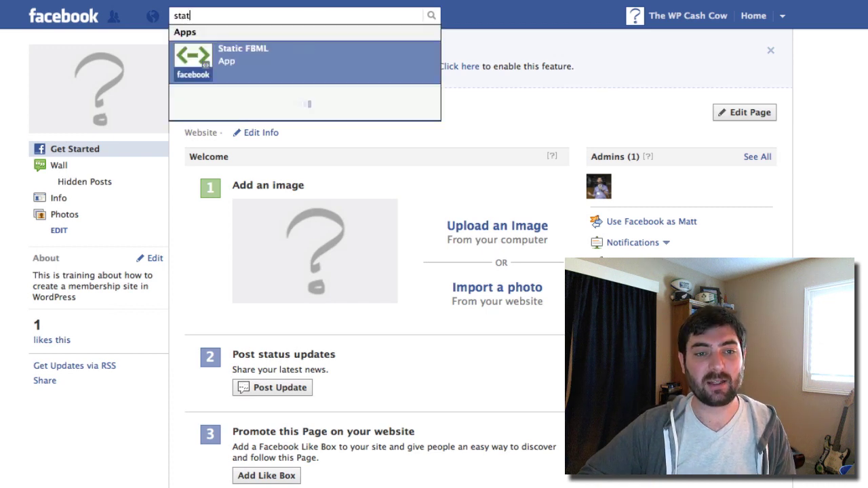
type("ic")
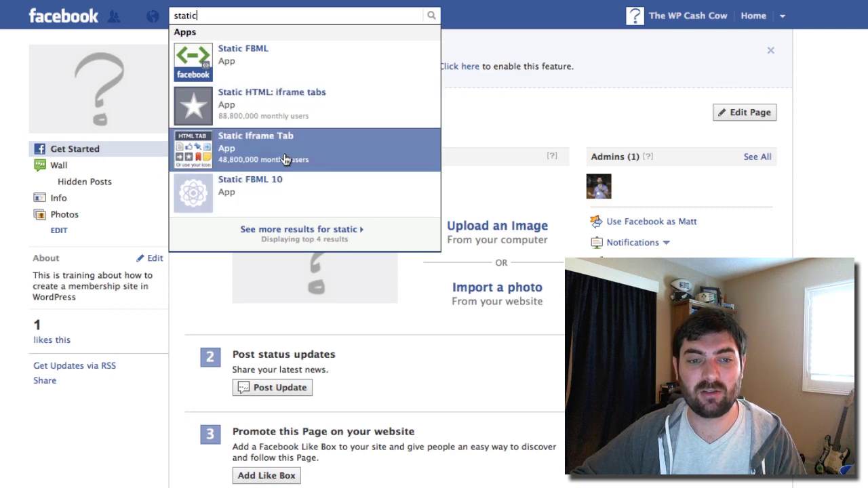
left_click(313, 151)
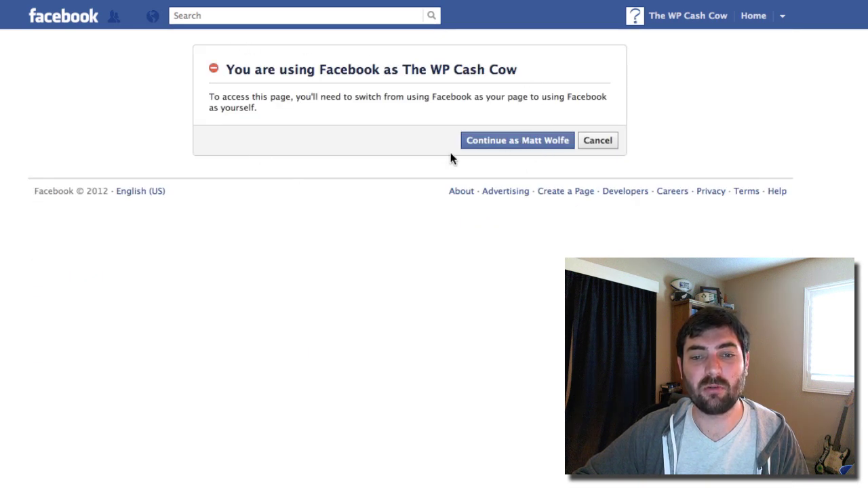
Continue as the personal profile and install Static Iframe Tab on The WP Cash Cow page
left_click(489, 141)
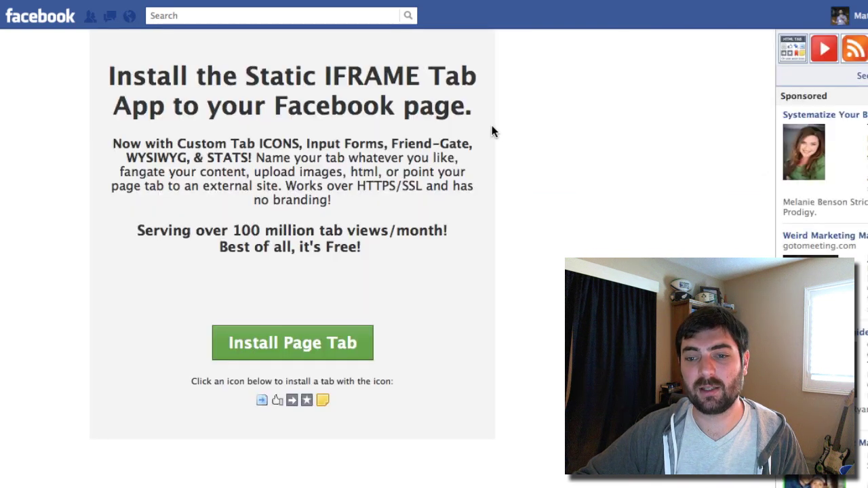
left_click(313, 346)
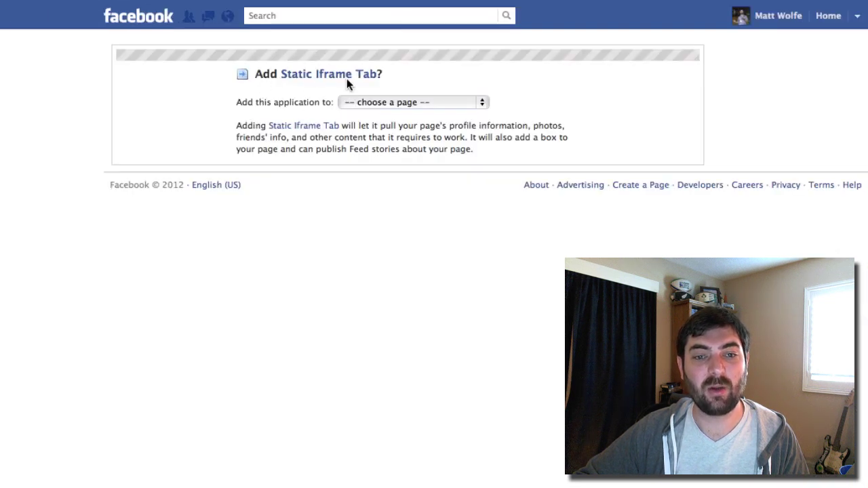
left_click(416, 103)
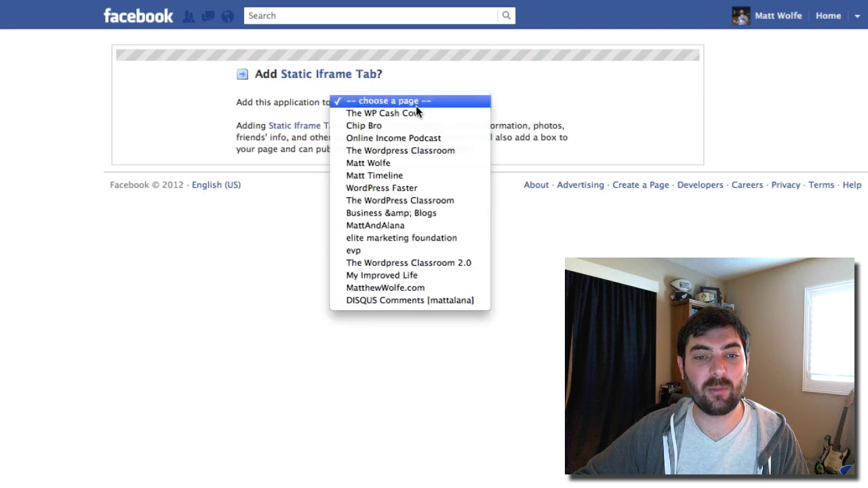
left_click(406, 114)
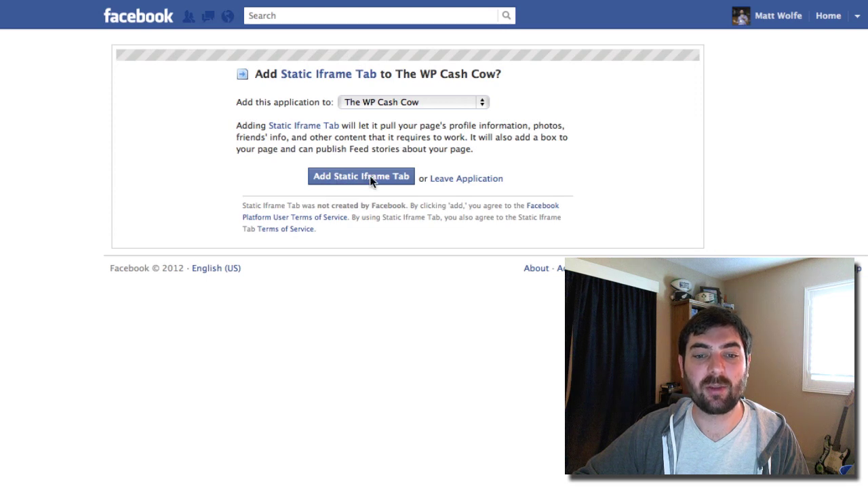
left_click(370, 178)
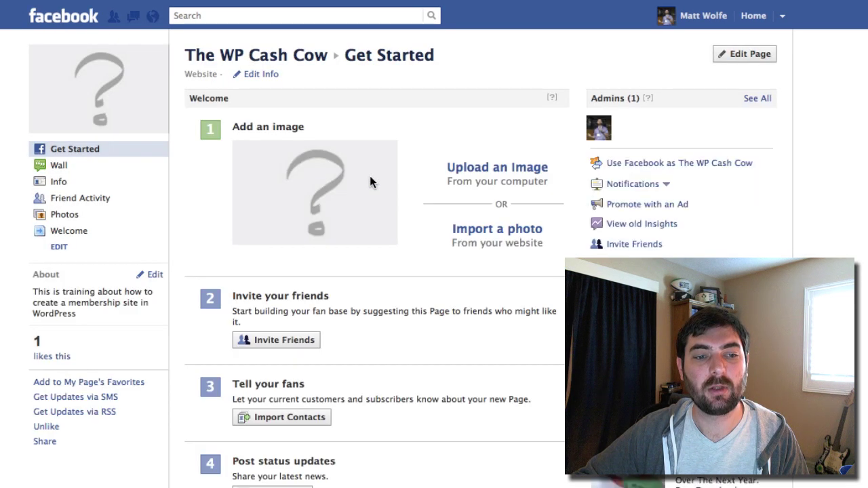
Open Tab Settings for the new Welcome tab from the page's left sidebar
left_click(71, 232)
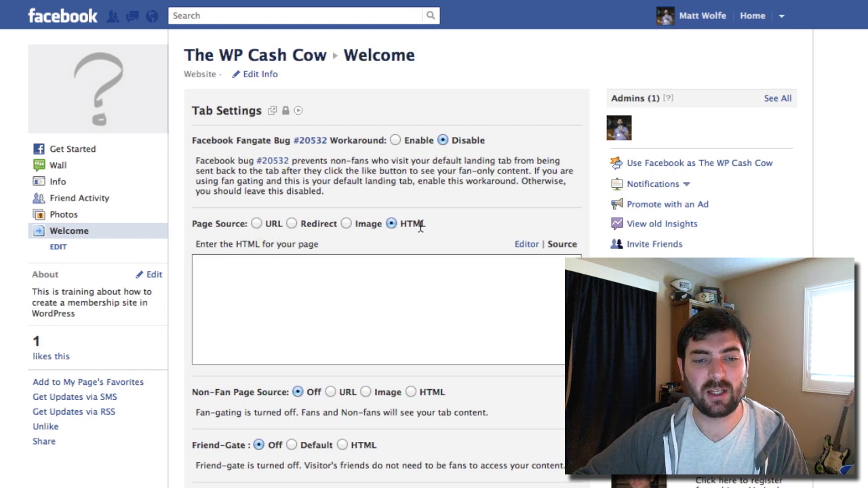
Make the tab redirect to TheWPCashCow.com, rename it 'The WP Cash Cow', and save
left_click(292, 224)
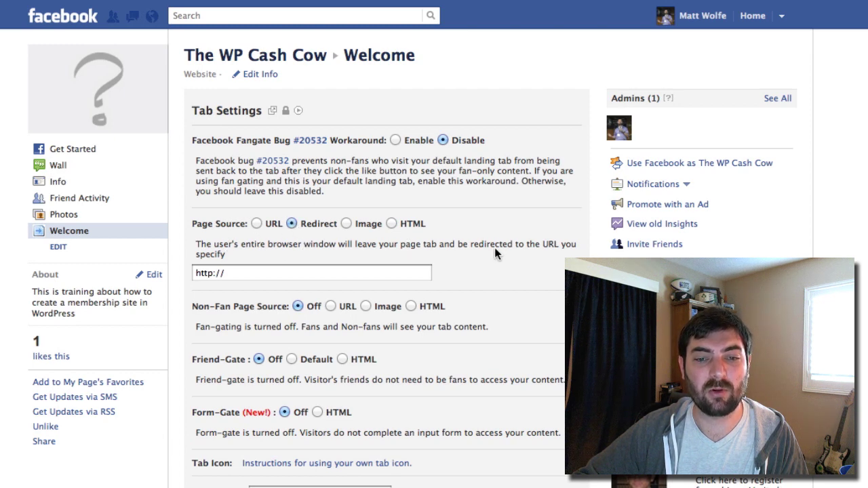
left_click(341, 271)
type("TheWPCas")
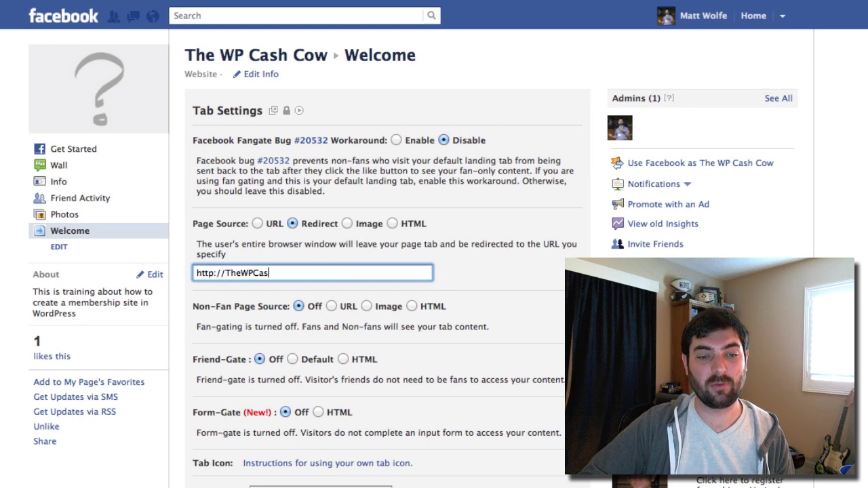
type("hCow.com")
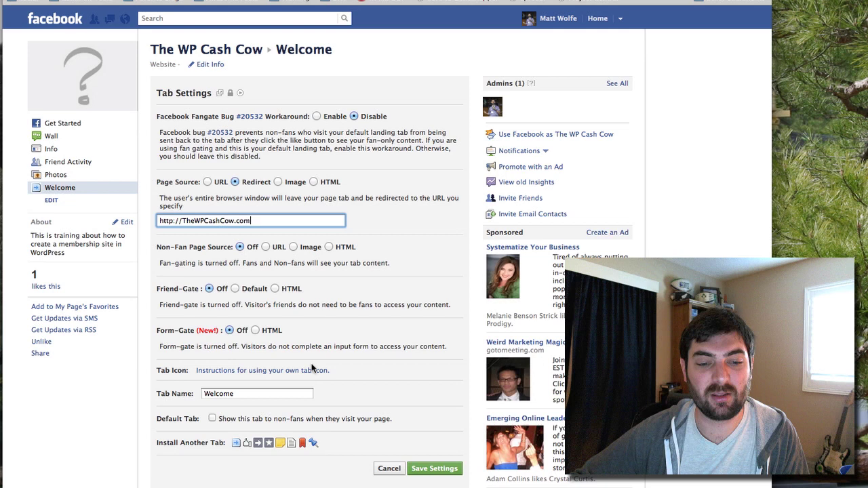
double_click(249, 392)
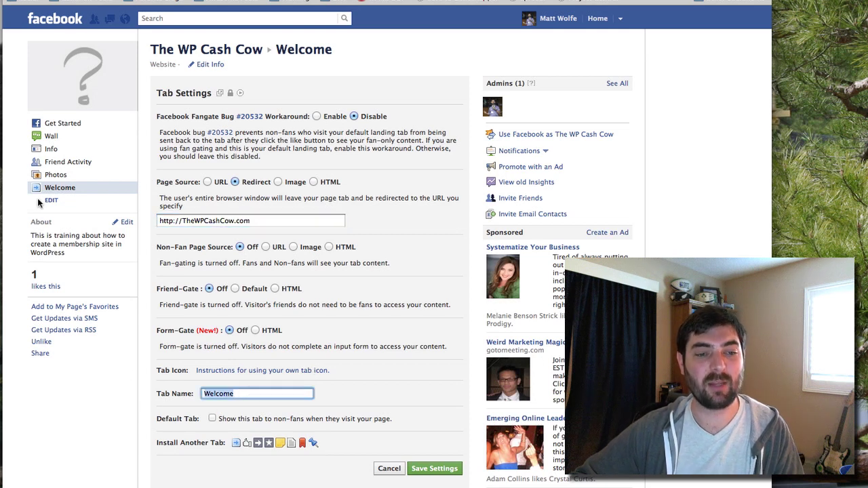
type("The W")
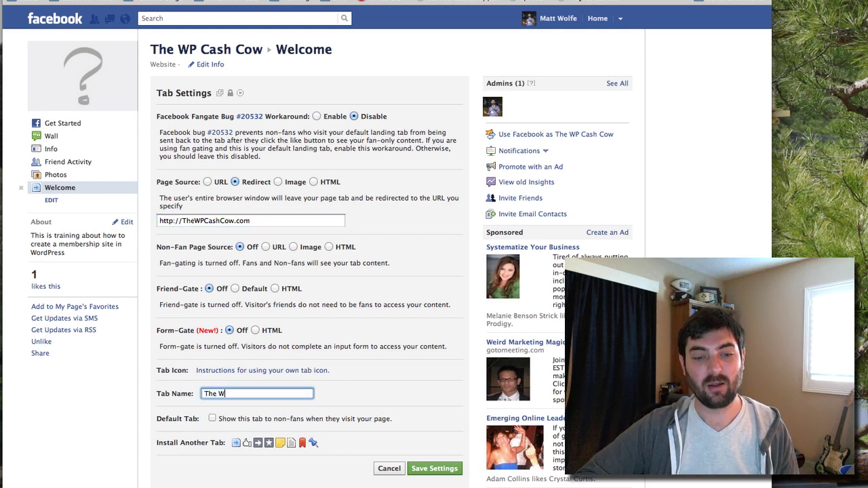
type("P Cash Cow")
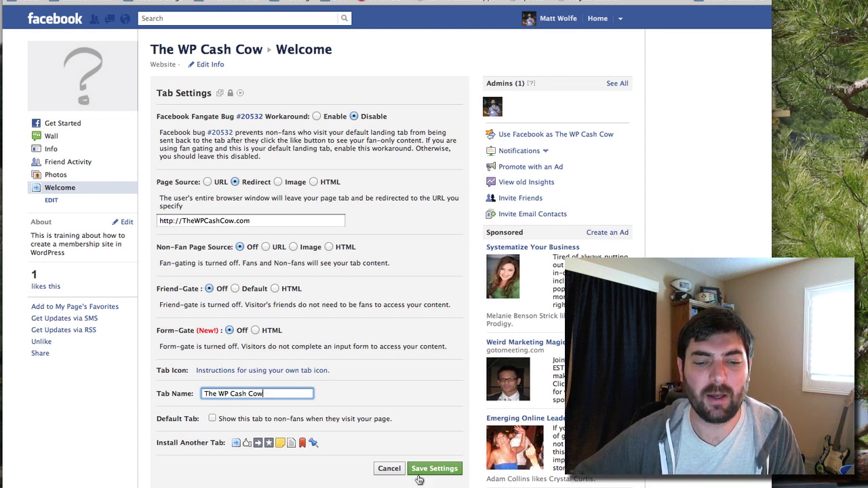
left_click(440, 470)
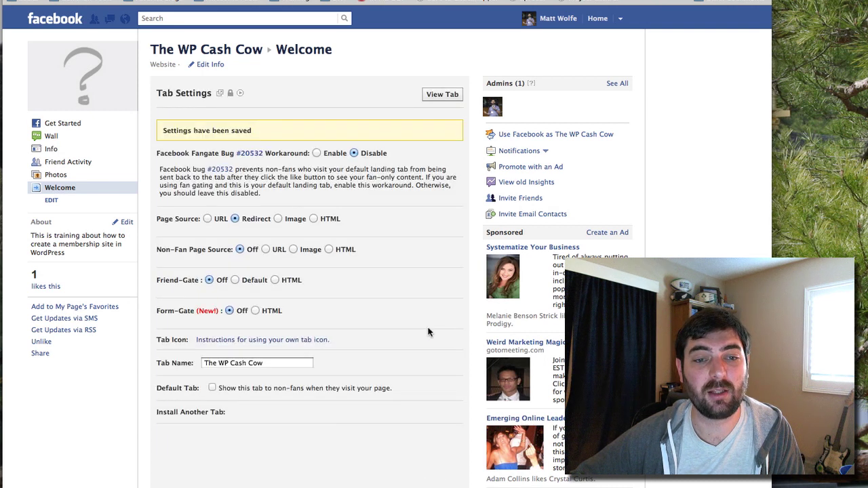
From the Wall, open The WP Cash Cow tab and accept the redirect to the website
left_click(52, 135)
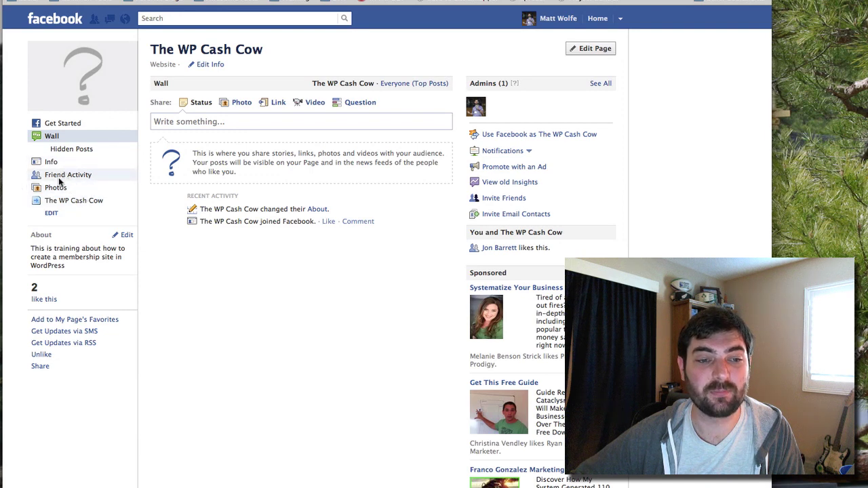
left_click(62, 202)
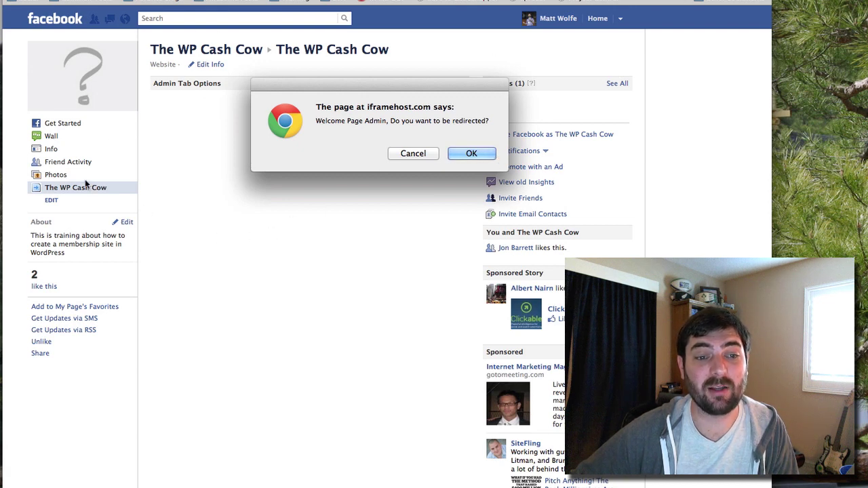
left_click(489, 157)
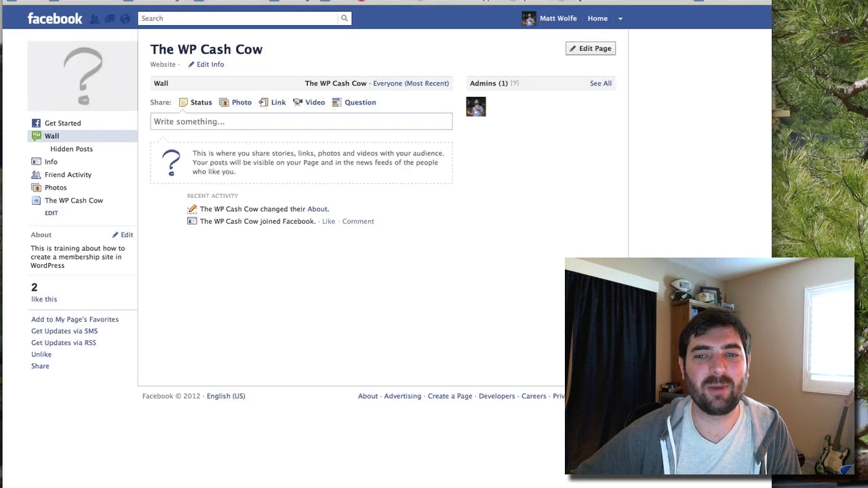
Act as the Business & Blogs page and return to The WP Cash Cow page via history
left_click(621, 20)
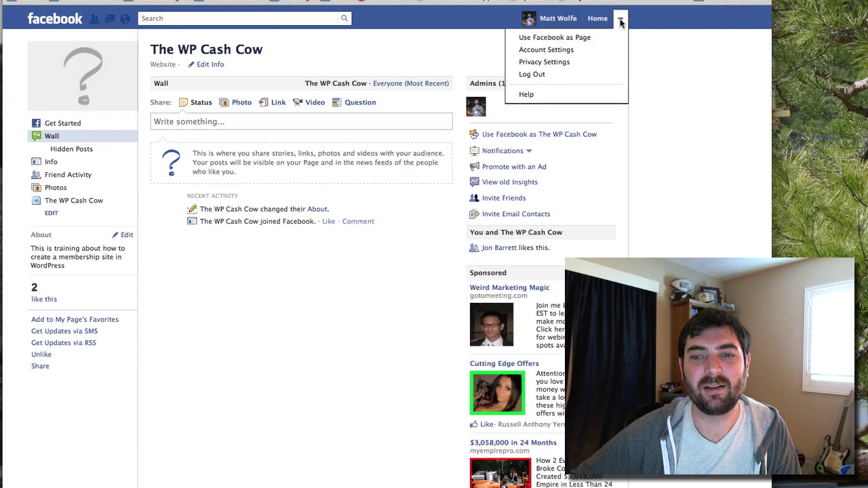
left_click(566, 42)
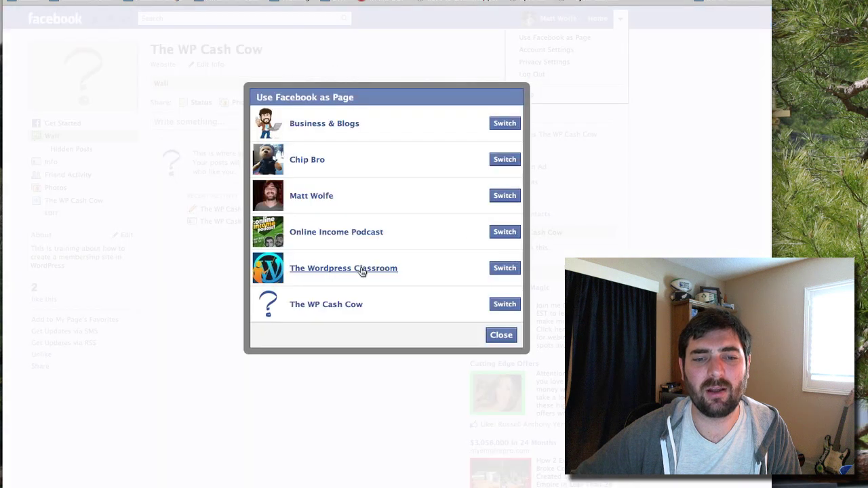
left_click(504, 124)
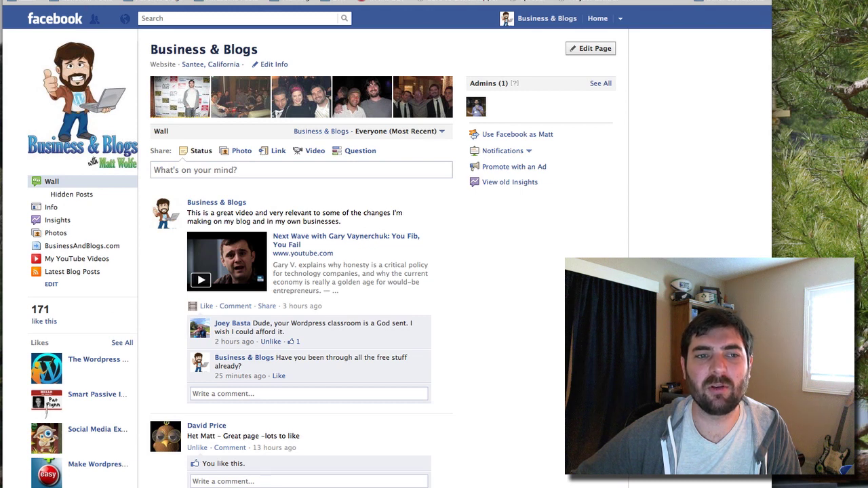
right_click(13, 1)
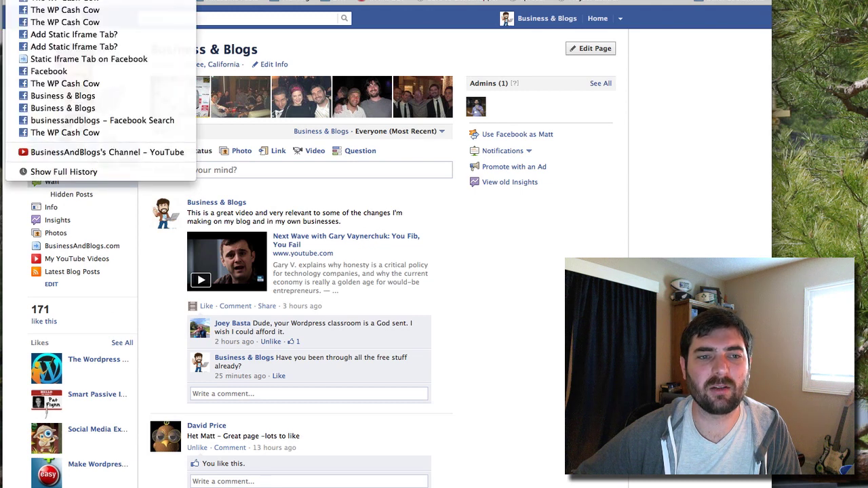
left_click(38, 23)
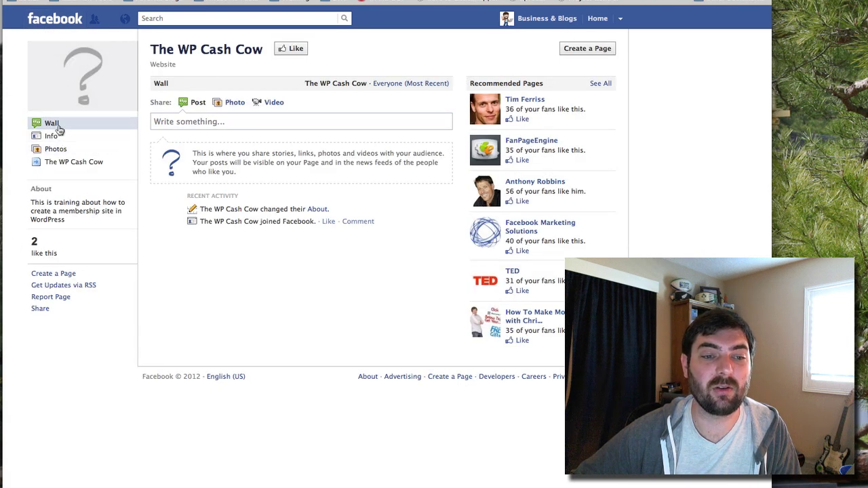
Open The WP Cash Cow tab as a visitor to reach the members login, then go back
left_click(57, 164)
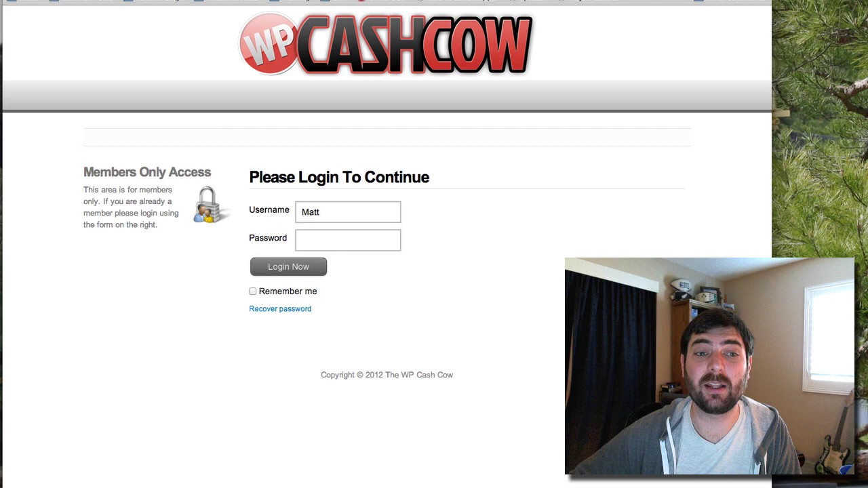
key("ctrl+Tab")
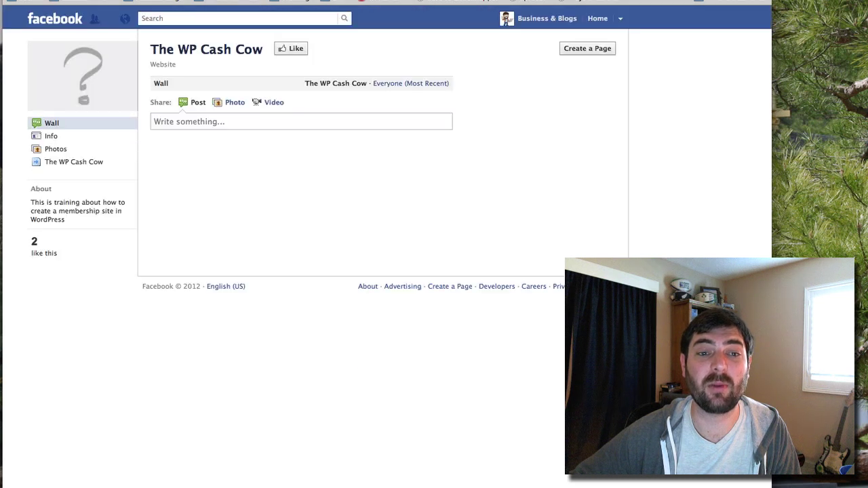
key("ctrl+Tab")
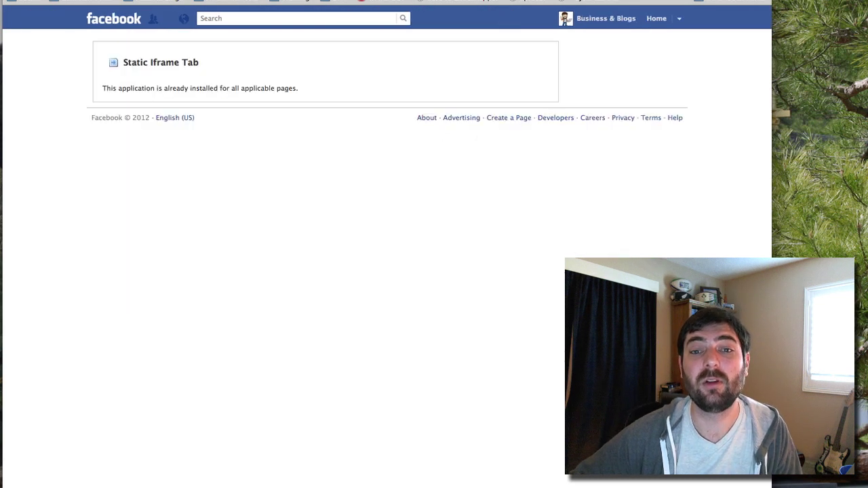